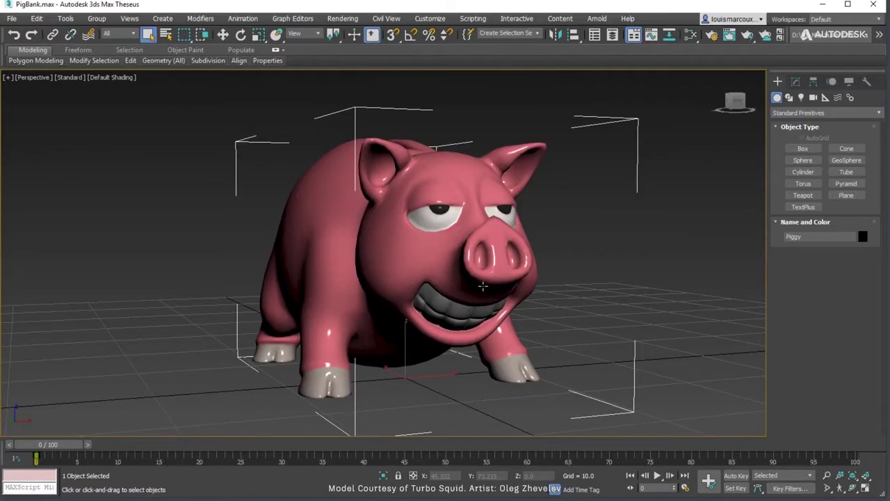
Turn on Vertex Channel Display in the pig's Object Properties to show its vertex colours
alt+click(482, 286)
click(483, 286)
mouse_move(526, 292)
alt+middle_down()
mouse_move(489, 339)
mouse_move(522, 295)
mouse_move(534, 296)
alt+middle_up()
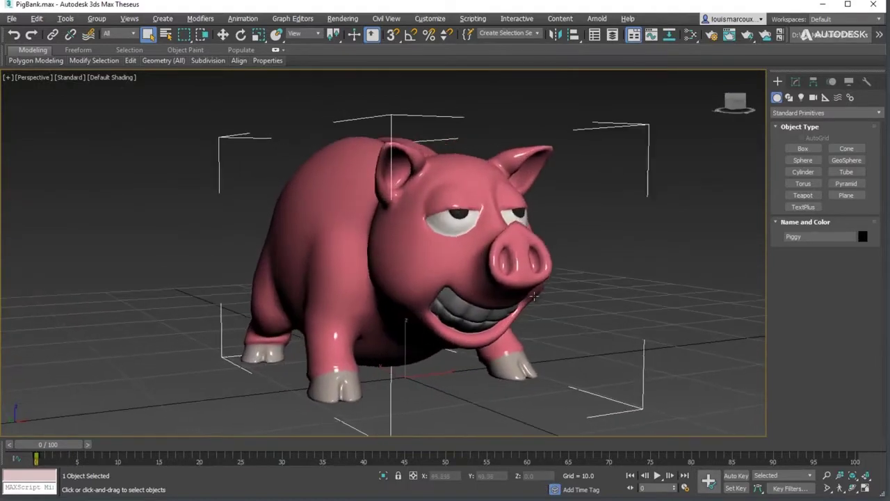
right_click(449, 175)
click(474, 262)
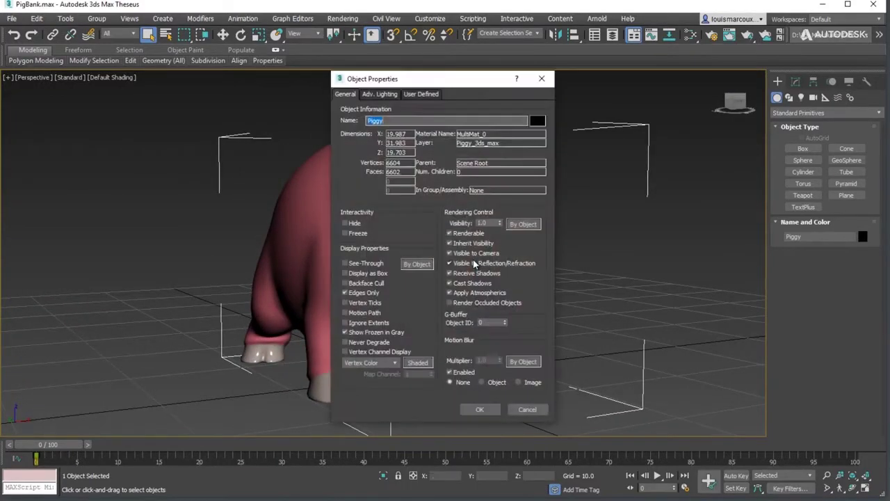
click(388, 352)
click(479, 410)
Orbit around the vertex-coloured pig and reopen its Object Properties
alt+middle_drag(472, 410, 453, 320)
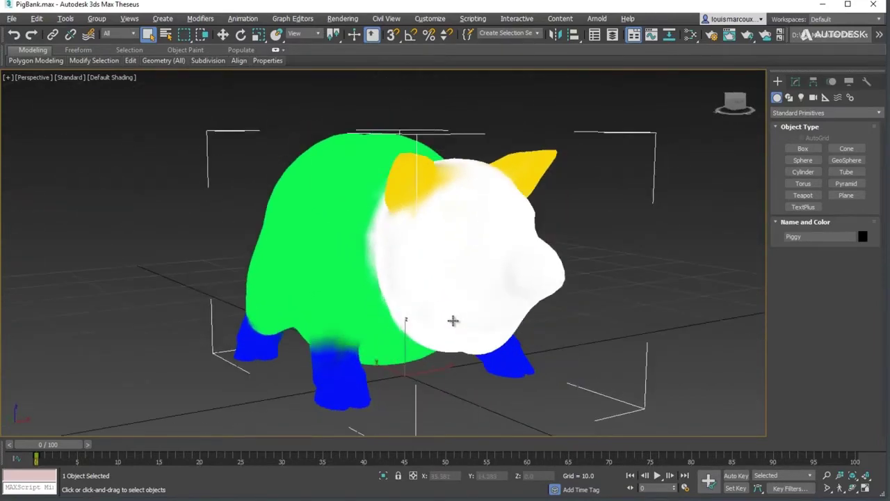
right_click(445, 277)
click(460, 346)
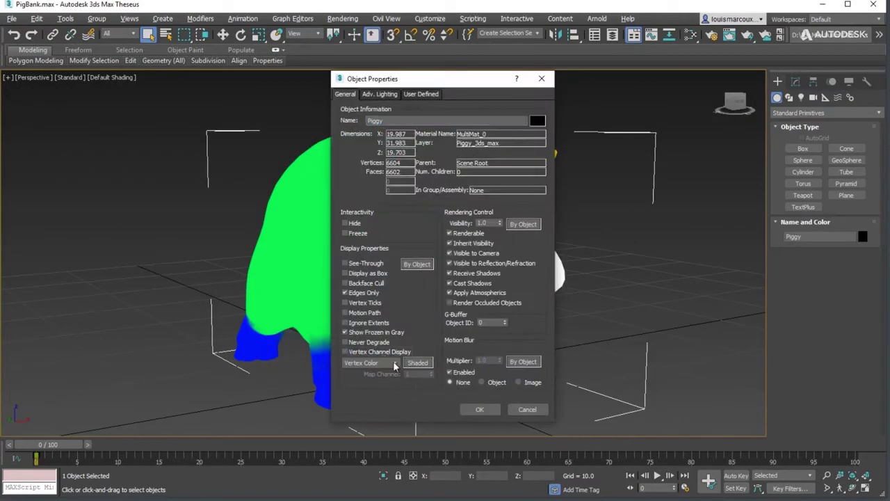
Return the pig to pink shading and load its material into the Slate Material Editor
click(480, 410)
click(691, 34)
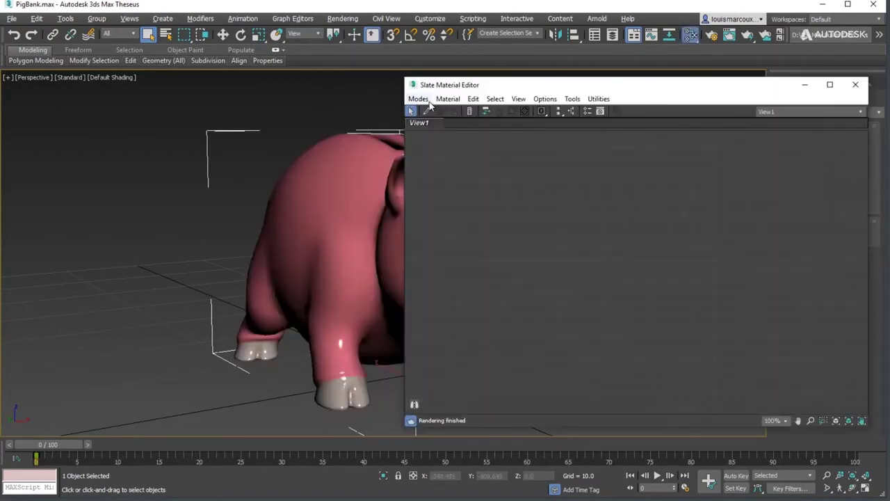
click(427, 111)
click(350, 162)
scroll(657, 282, up, 2)
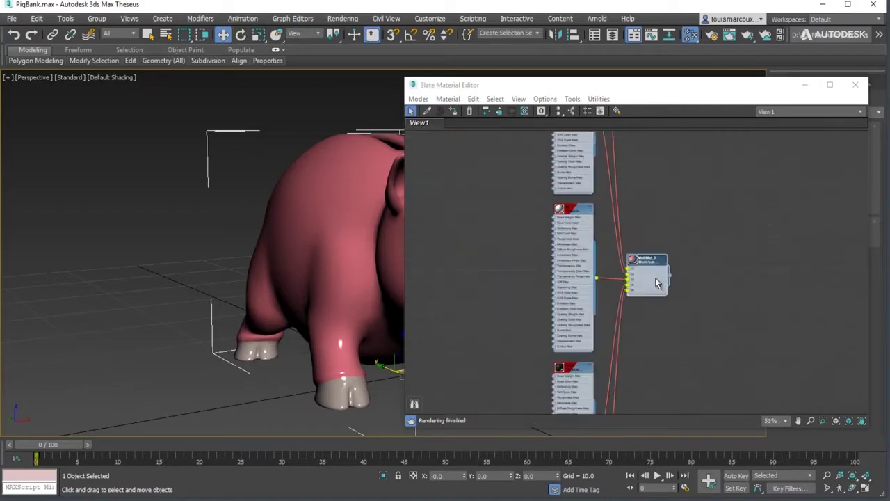
scroll(654, 278, down, 3)
scroll(649, 275, up, 5)
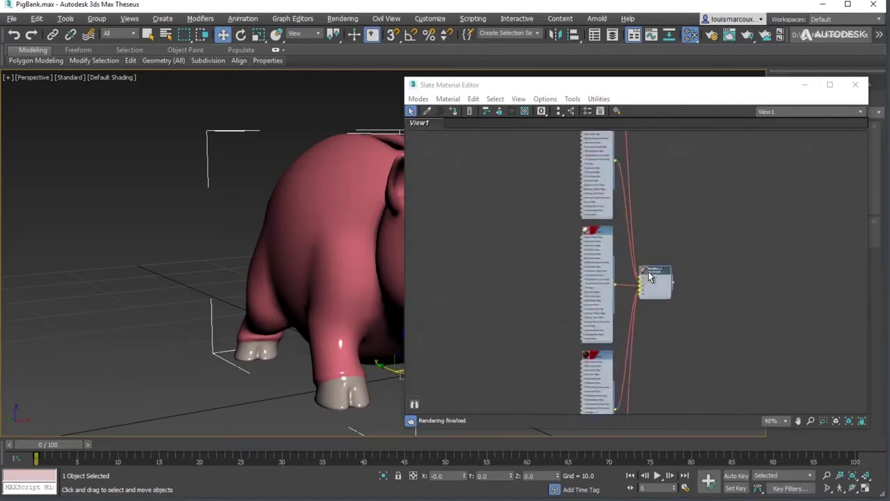
scroll(649, 276, up, 2)
Create a new editor view, View2, and add a Vertex Color map node
right_click(429, 123)
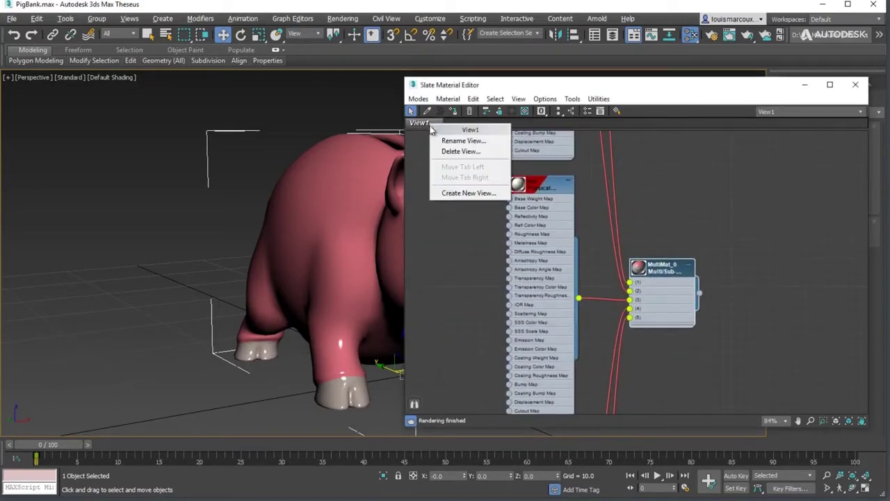
click(453, 193)
click(457, 206)
right_click(480, 179)
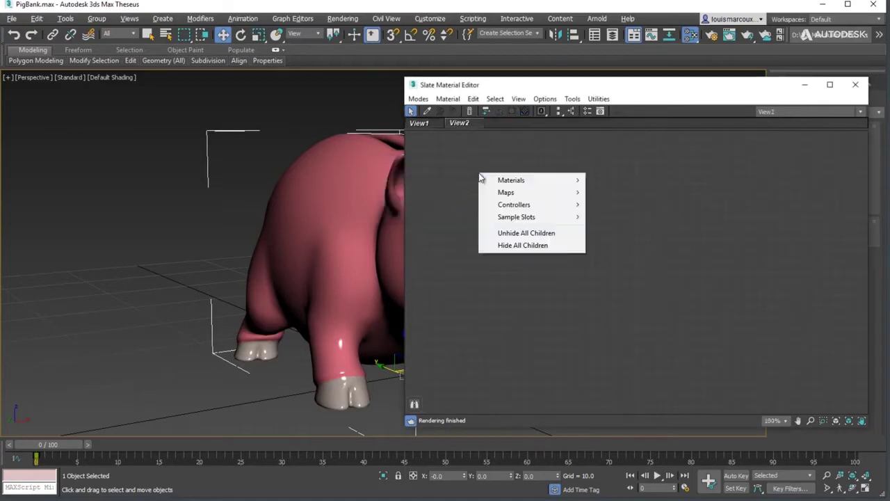
mouse_move(502, 194)
mouse_move(614, 206)
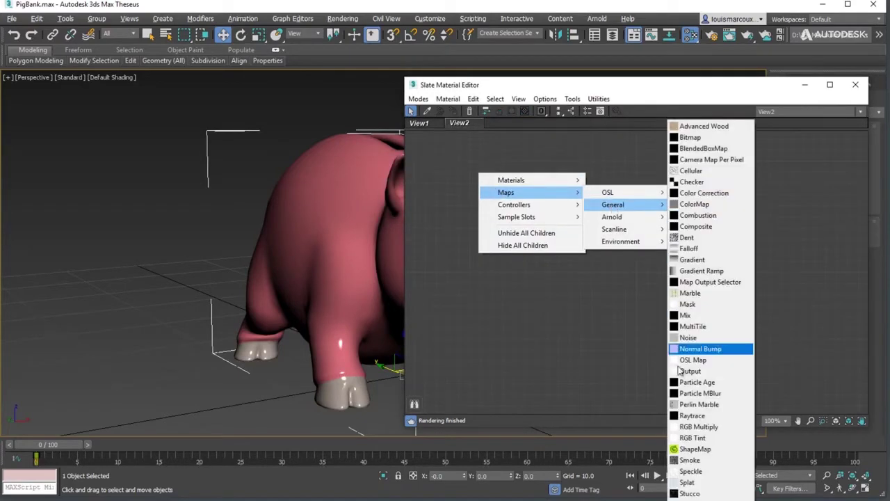
click(708, 480)
double_click(468, 174)
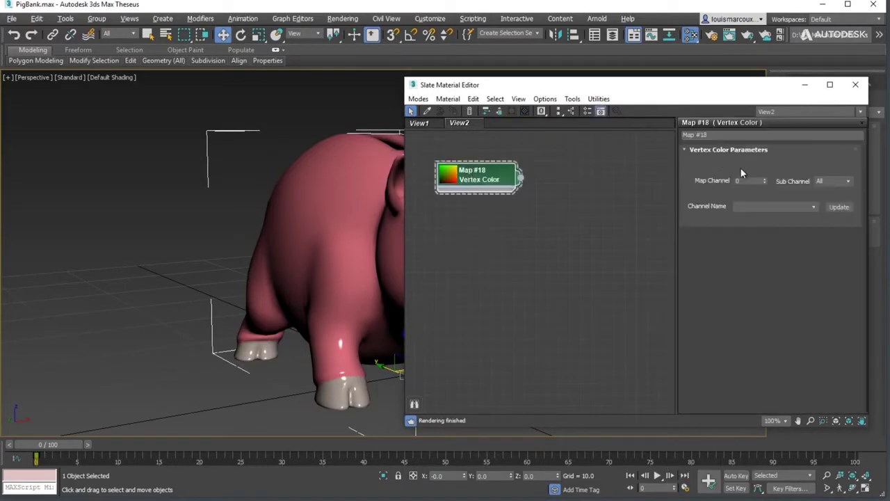
drag(510, 165, 521, 153)
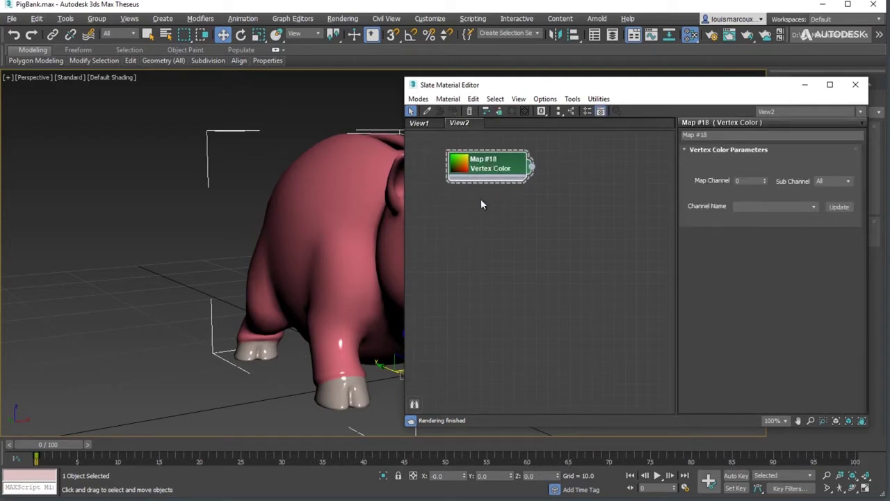
Add an OSL Material ID map node below the Vertex Color node
right_click(483, 204)
mouse_move(508, 219)
mouse_move(610, 219)
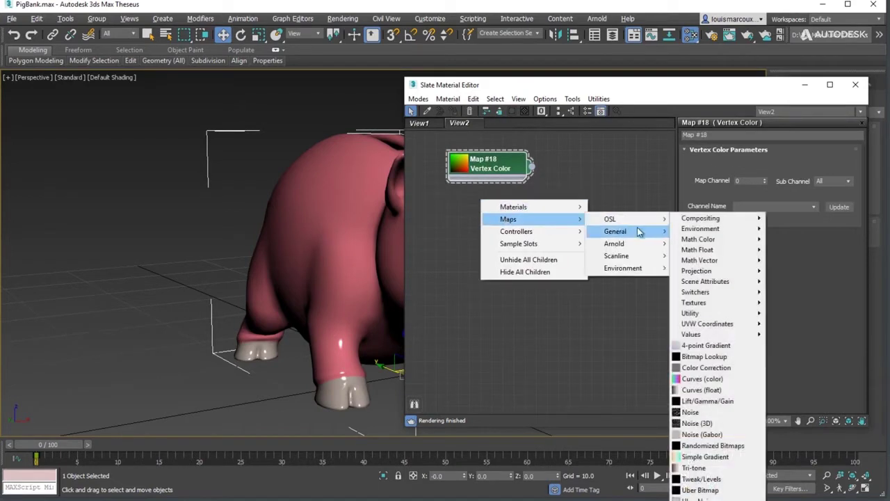
mouse_move(695, 281)
click(782, 292)
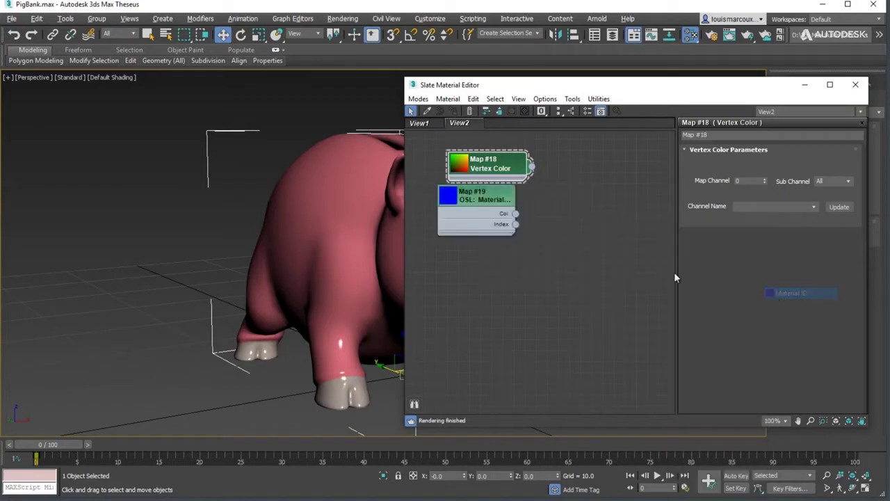
drag(494, 202, 505, 222)
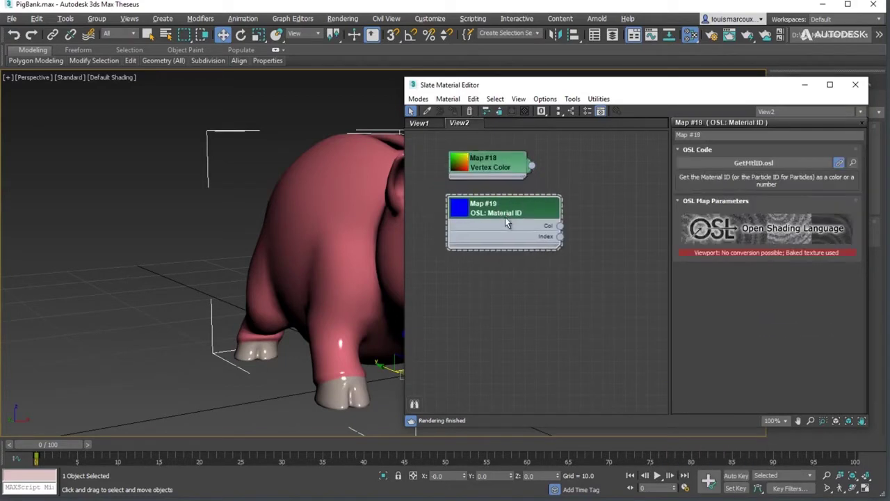
Add an example OSL map node and load UVPosition.osl into it
right_click(487, 283)
mouse_move(562, 299)
mouse_move(621, 312)
click(701, 359)
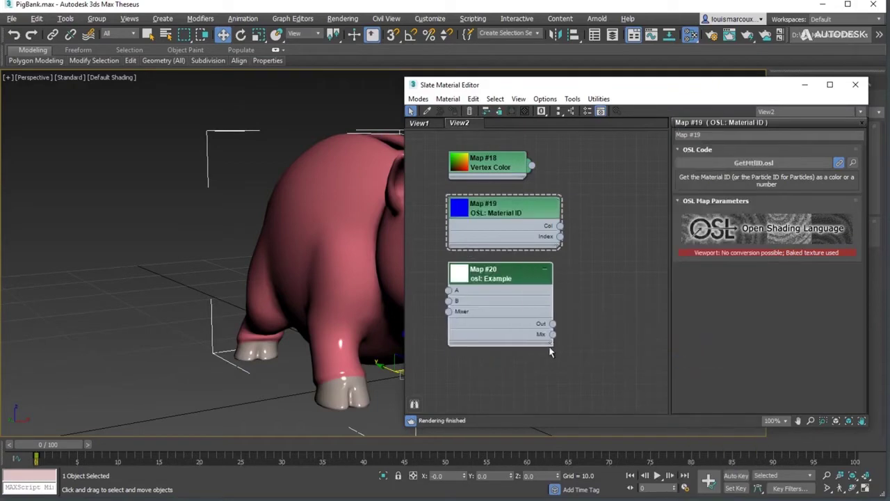
double_click(536, 318)
click(754, 161)
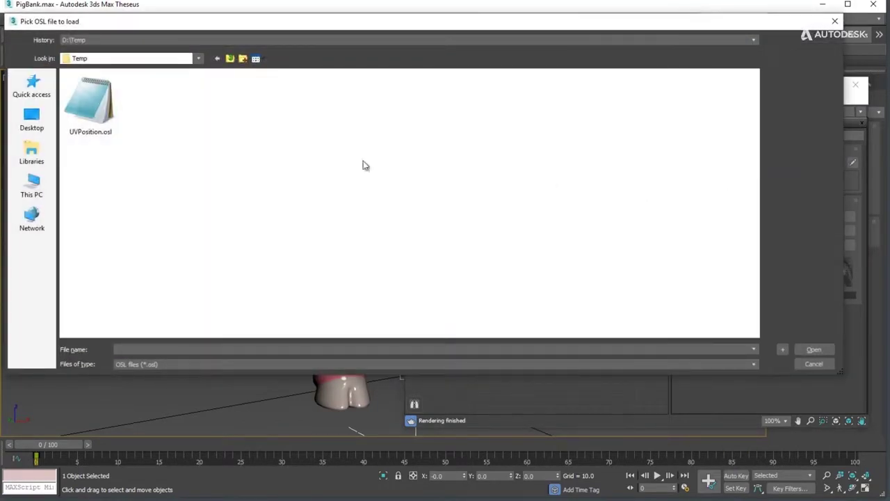
click(111, 130)
click(824, 348)
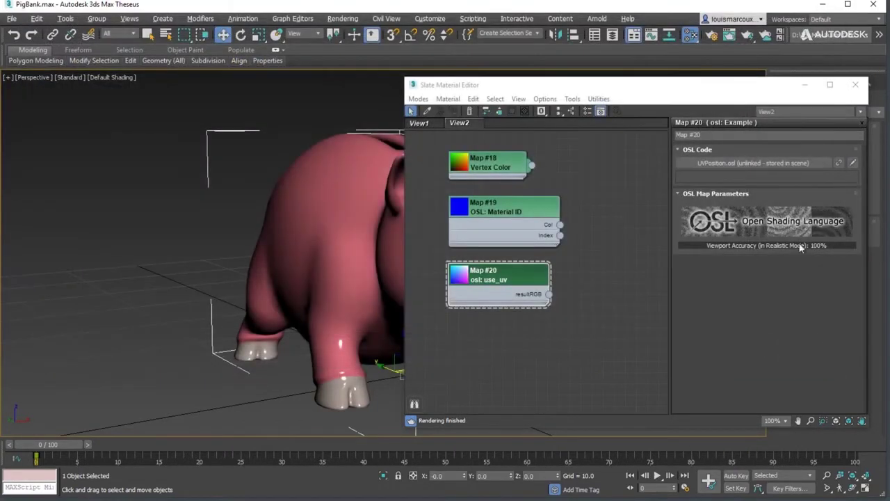
Compile the use_uv shader in the code editor, then close the editor
click(853, 163)
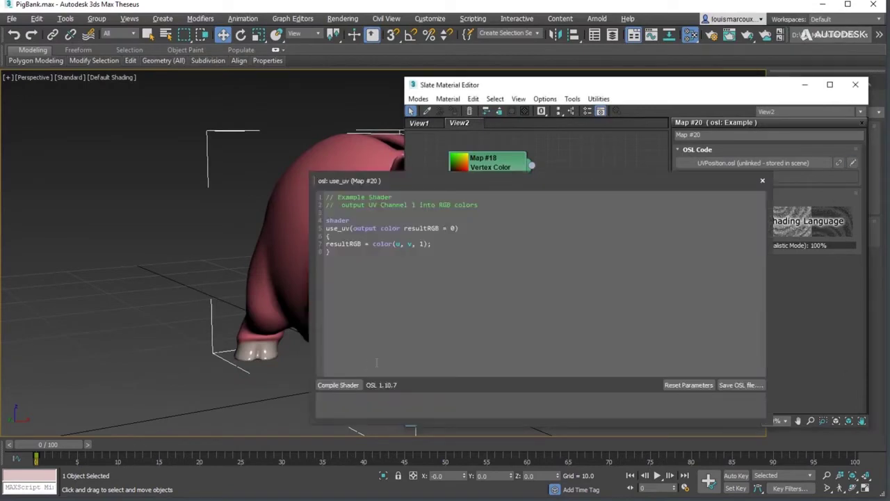
click(338, 384)
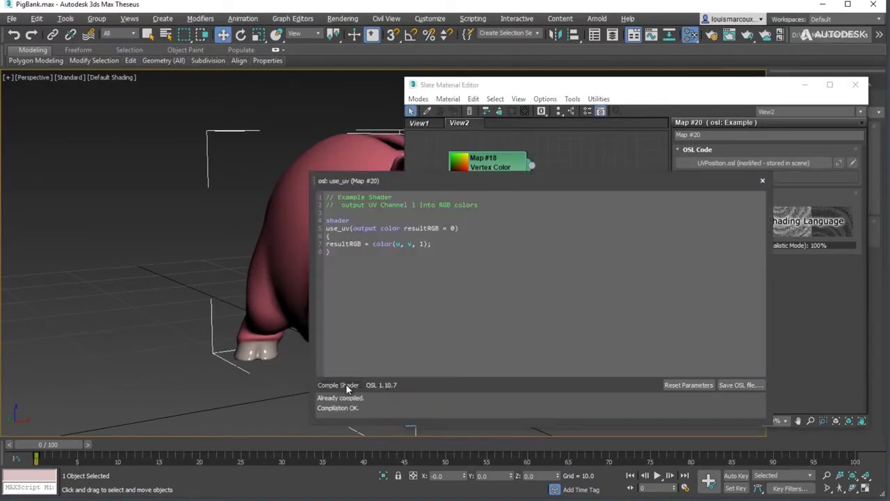
click(762, 181)
drag(780, 91, 562, 79)
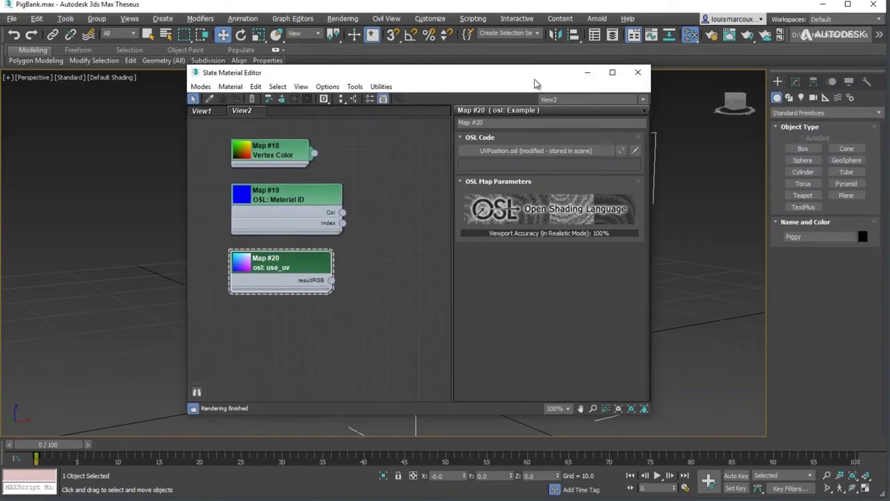
Add a Data Channel modifier to the pig and load its Dirt Map preset
click(638, 72)
click(796, 81)
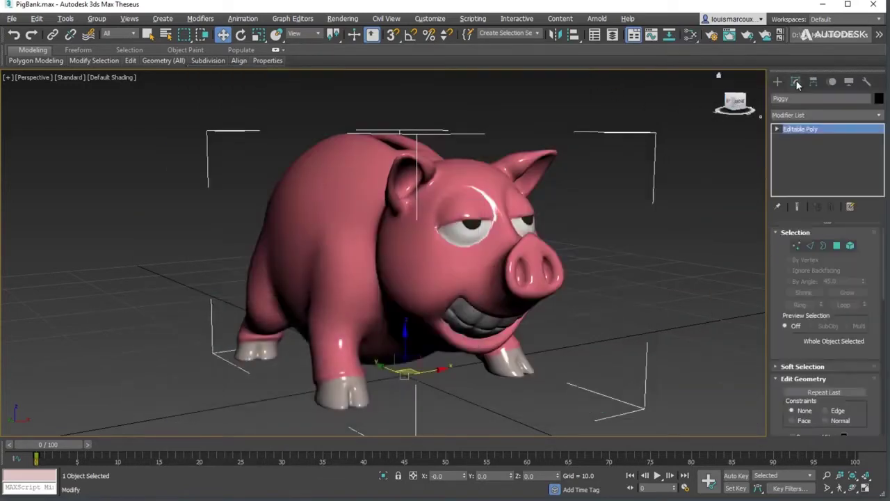
click(822, 114)
scroll(811, 342, down, 3)
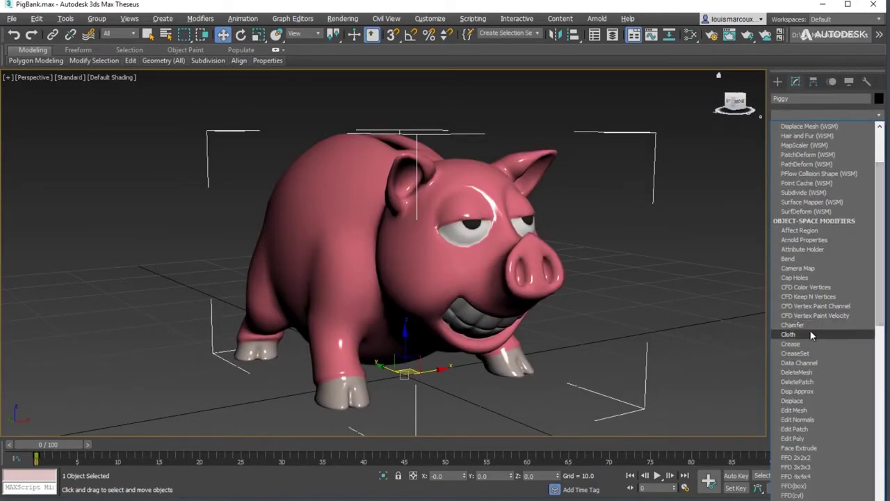
click(811, 362)
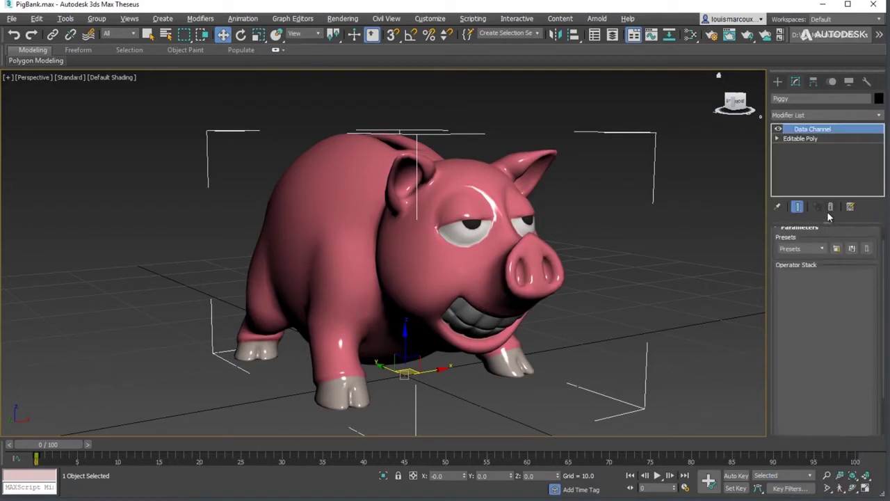
click(797, 208)
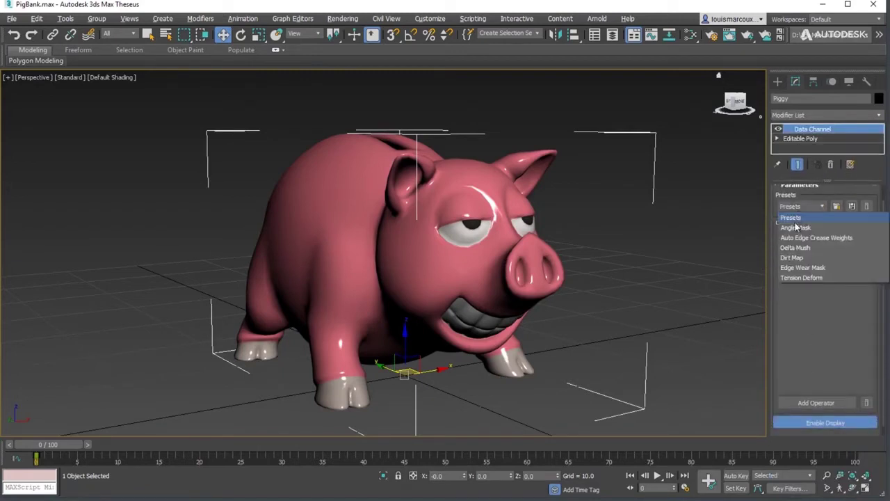
click(793, 257)
click(837, 206)
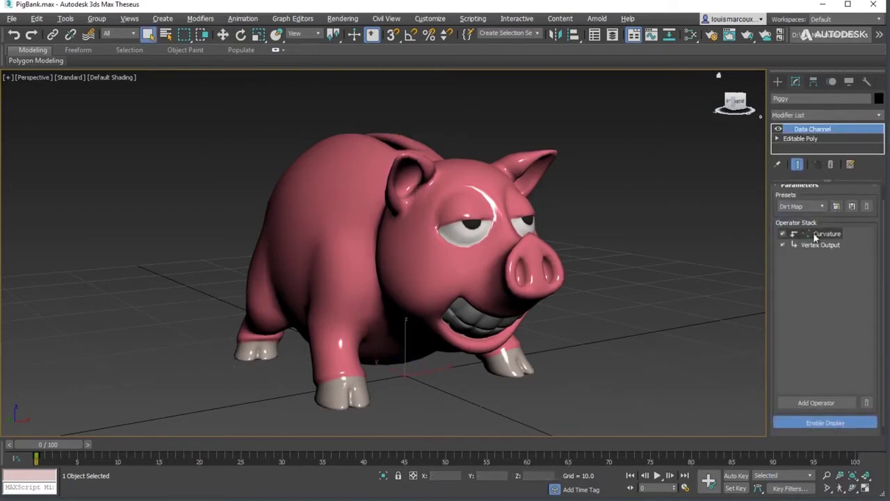
Set Concave and Convex curvature to 4.3 and output to map channel 2, component Z
drag(772, 286, 765, 153)
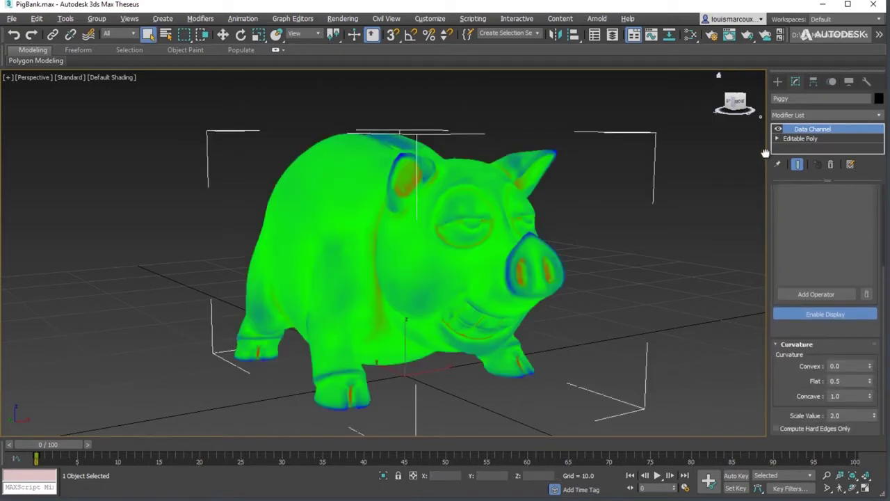
click(869, 397)
drag(869, 366, 869, 322)
scroll(816, 226, up, 3)
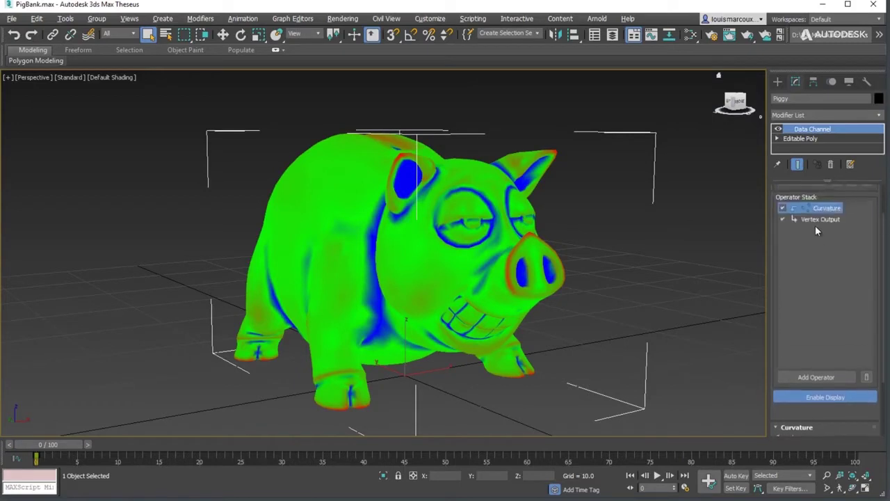
scroll(796, 362, down, 3)
click(872, 377)
click(849, 408)
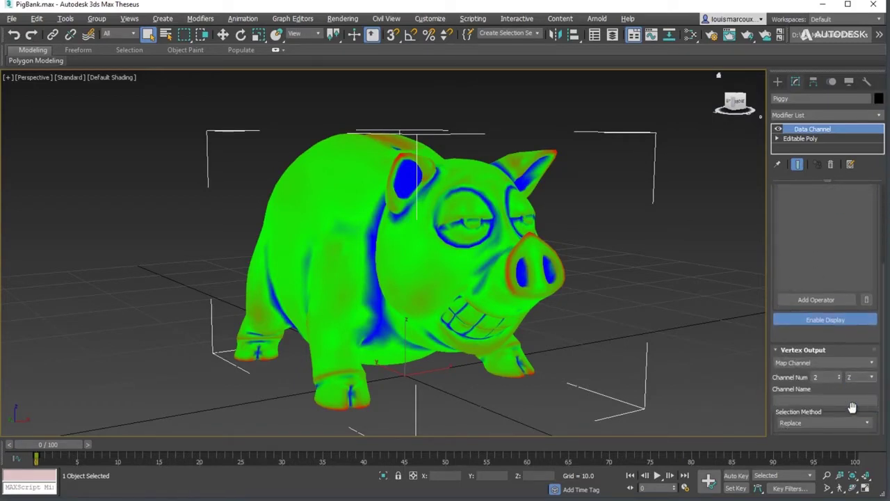
Add a second Data Channel modifier with a Face Input operator reading face normals
click(822, 115)
scroll(826, 280, down, 5)
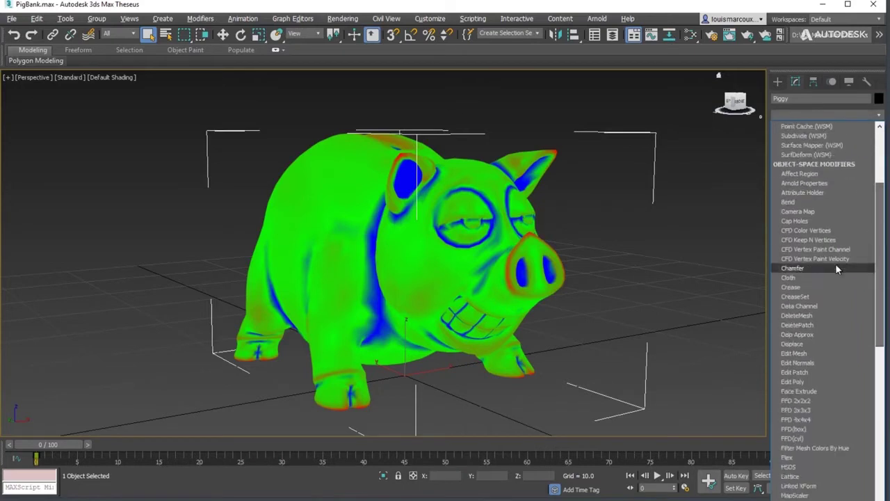
click(799, 306)
click(816, 393)
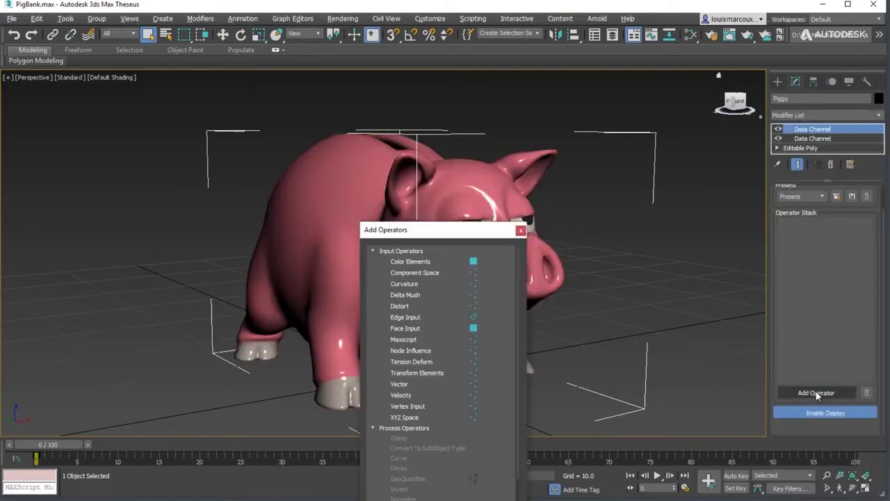
drag(448, 230, 516, 91)
click(477, 178)
click(511, 379)
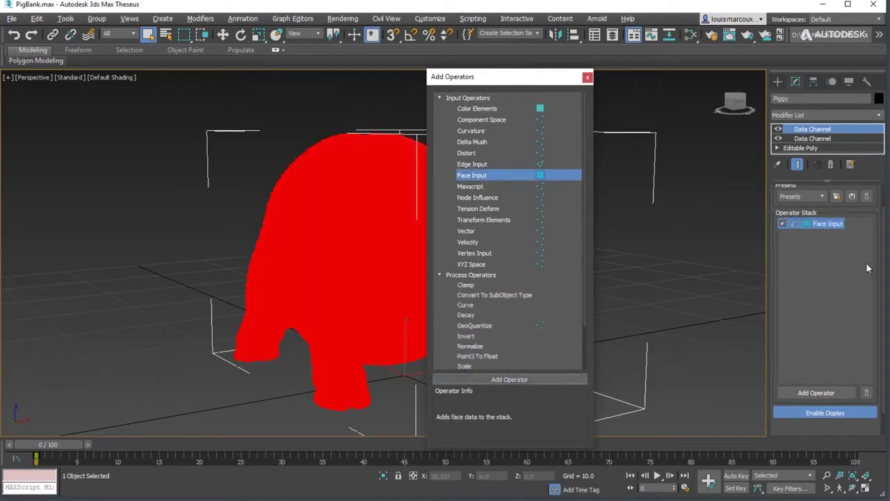
click(826, 225)
click(825, 427)
click(795, 479)
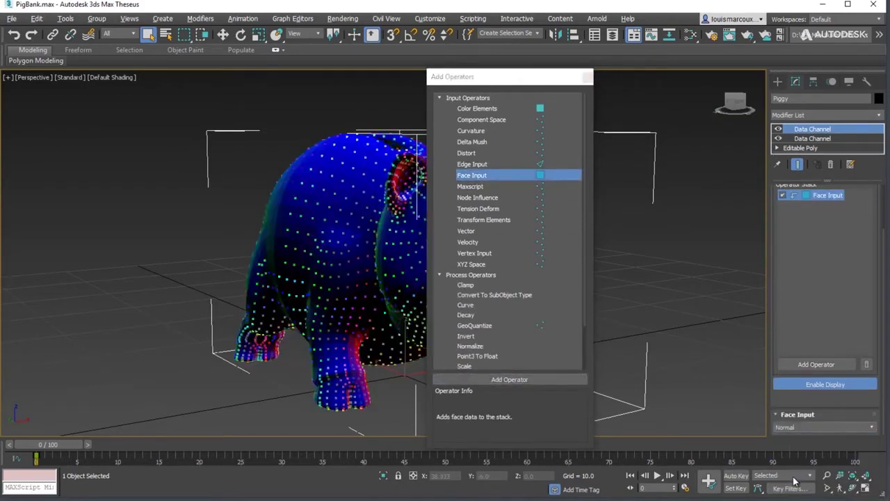
Add Point3 To Float keeping Z, then a Curve with its middle point pulled down
drag(477, 355, 807, 212)
click(813, 422)
click(796, 472)
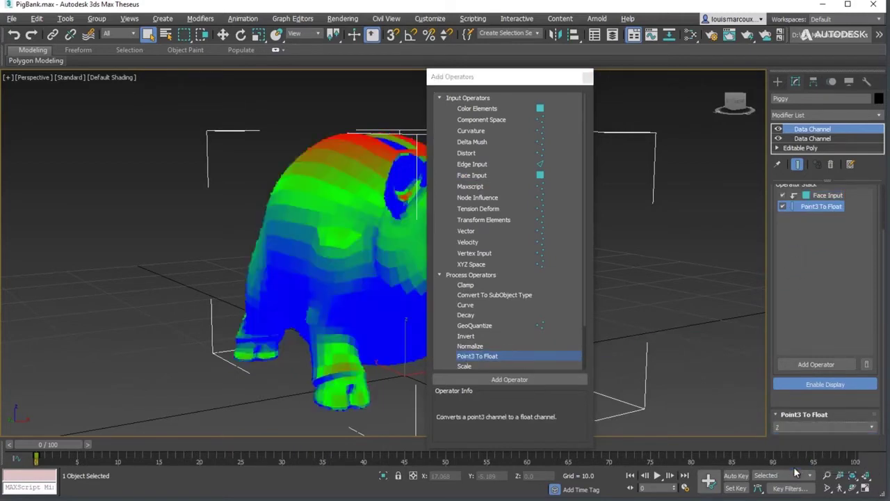
drag(465, 304, 805, 230)
click(825, 427)
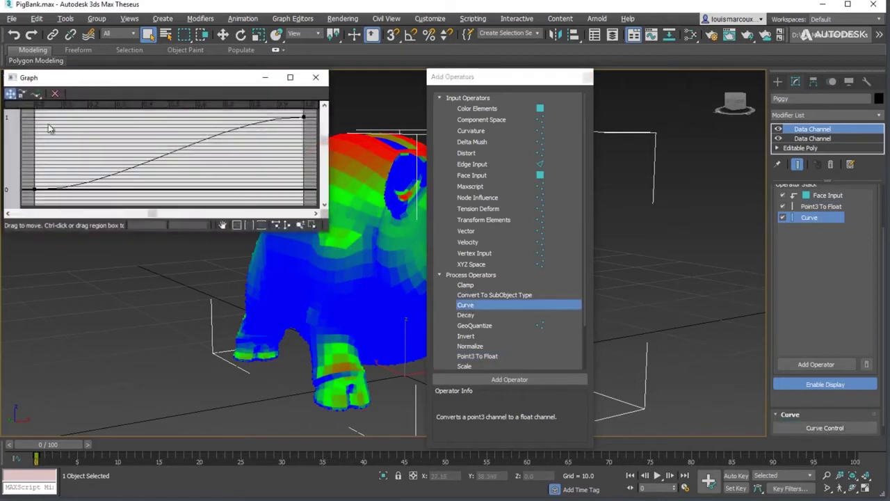
click(35, 93)
click(162, 154)
drag(162, 154, 159, 186)
click(316, 77)
Add Convert To SubObject Type and a Vertex Output writing to map channel 3 with Add
click(486, 294)
click(510, 379)
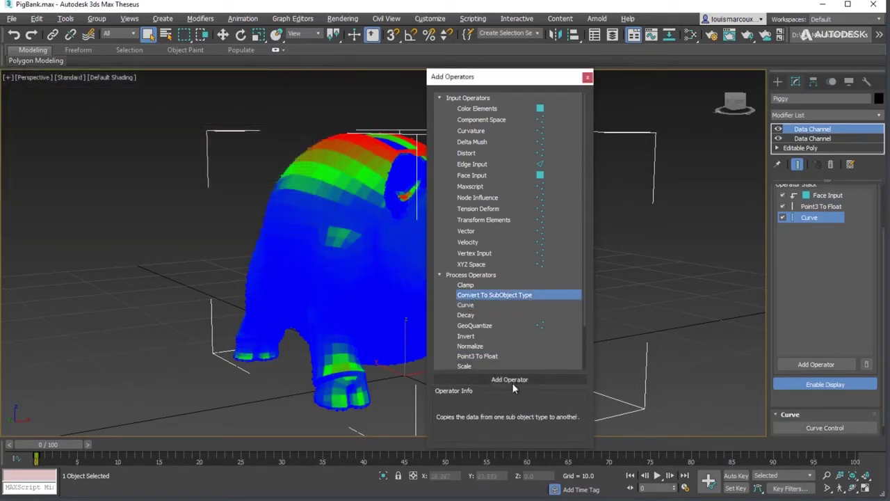
scroll(802, 315, down, 2)
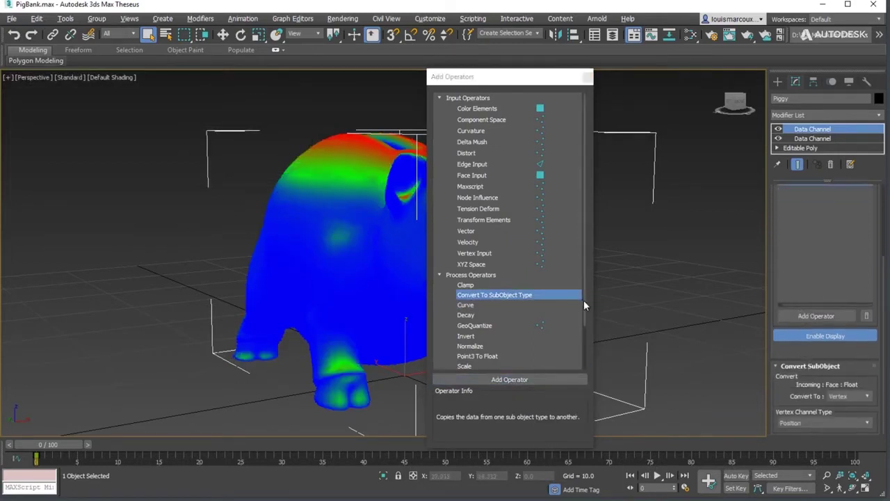
drag(584, 300, 585, 346)
click(477, 363)
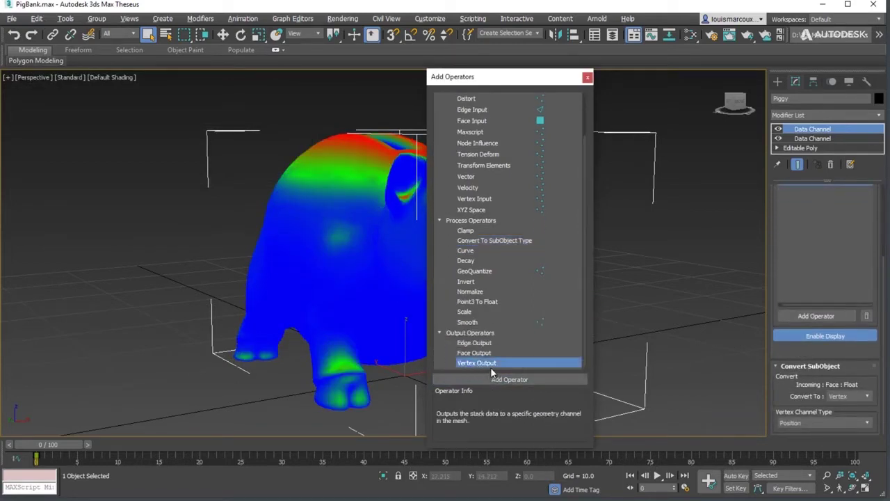
drag(493, 370, 820, 235)
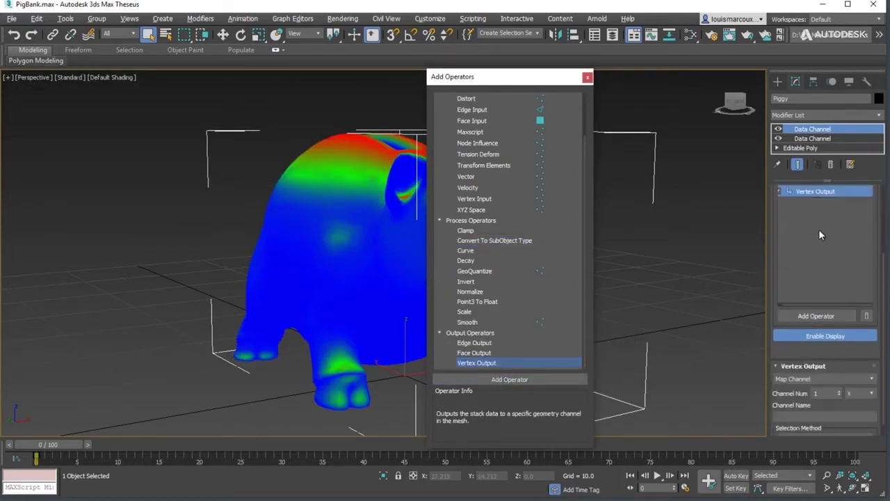
click(821, 394)
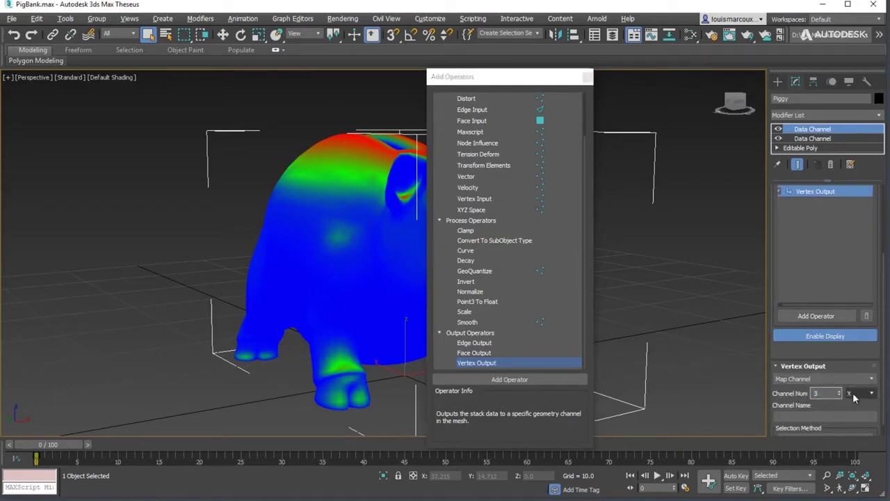
scroll(787, 371, down, 1)
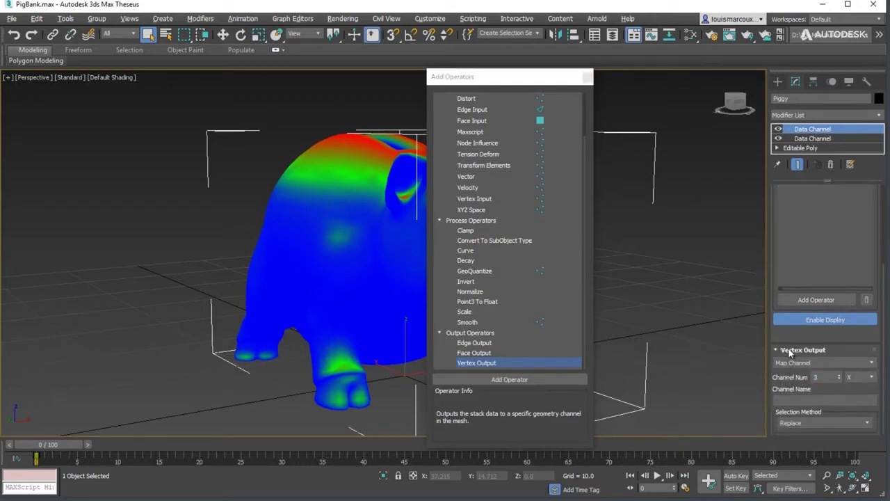
click(824, 422)
click(792, 446)
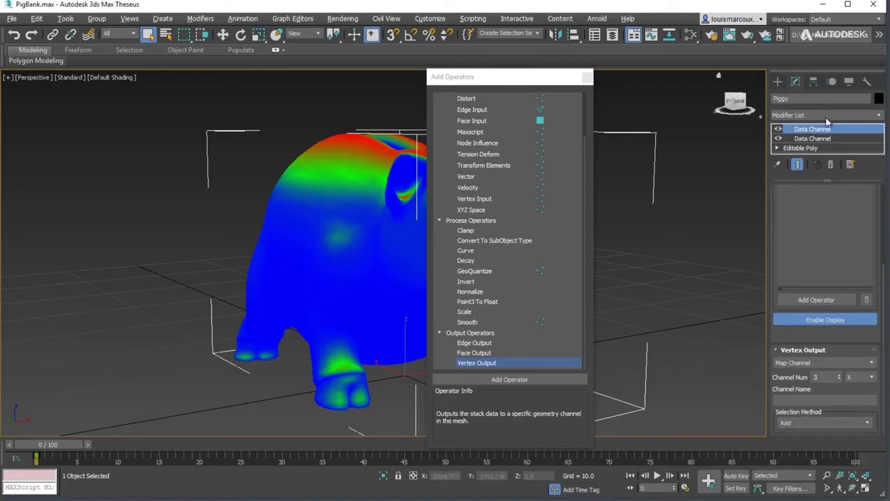
click(826, 115)
Add an Edit Poly modifier on top of the pig's modifier stack
scroll(820, 473, down, 3)
click(799, 462)
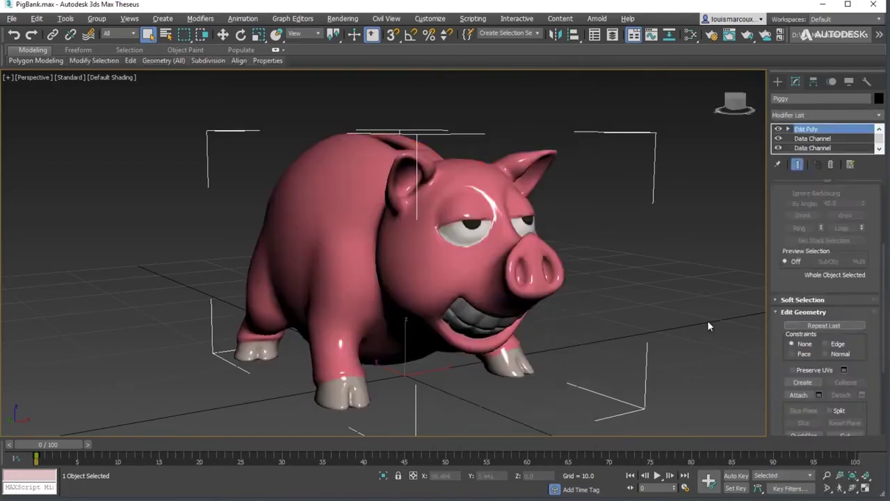
click(700, 304)
key(m)
Clone the Vertex Color map into Map #21 (channel 2 Blue) and Map #22 (channel 3 Red)
double_click(273, 152)
mouse_move(277, 163)
shift+mouse_down()
mouse_move(295, 201)
mouse_move(278, 322)
mouse_move(284, 318)
shift+mouse_up()
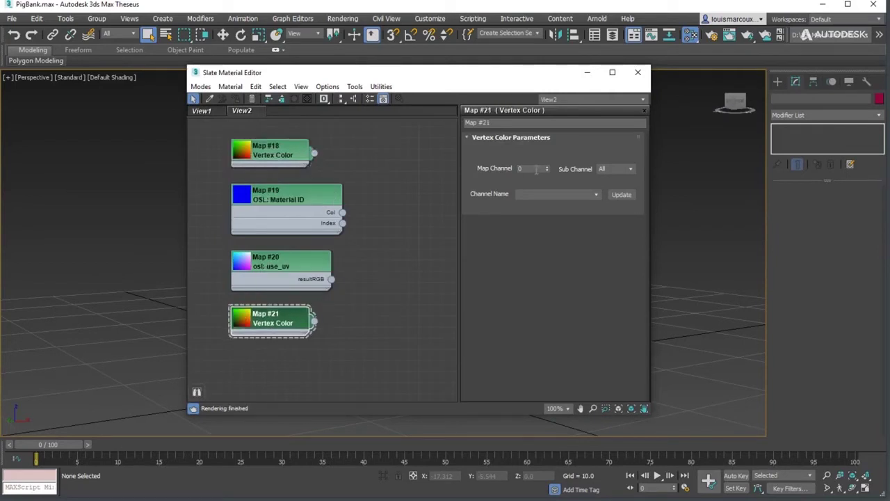
text(3)
shift+drag(287, 326, 289, 372)
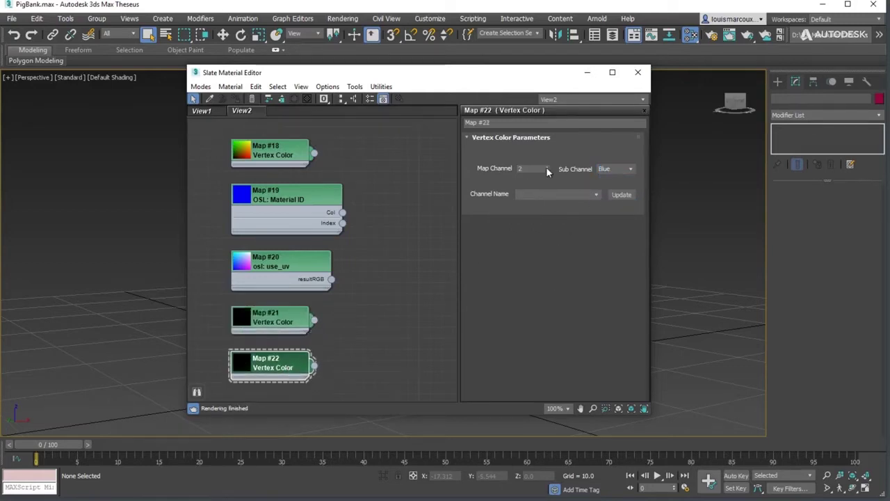
click(630, 169)
click(608, 177)
Narrow the material node editor and move it to the viewport's right side
click(397, 362)
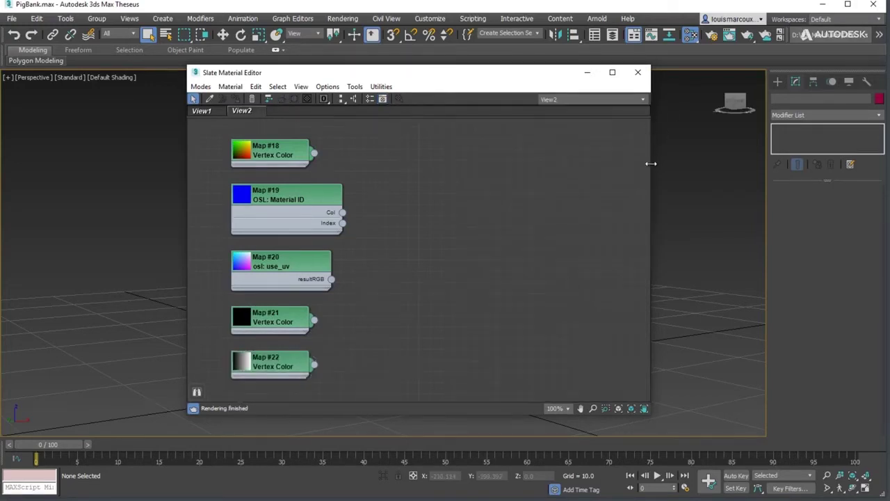
drag(650, 163, 403, 173)
drag(267, 75, 723, 82)
Select Piggy, open Rendering > Bake to Texture, and add Arnold_map_override maps to bake
click(415, 198)
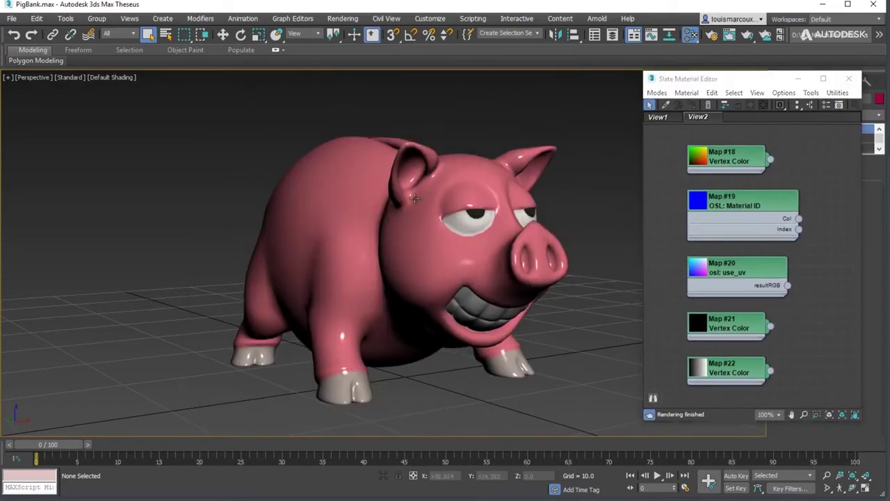
click(343, 18)
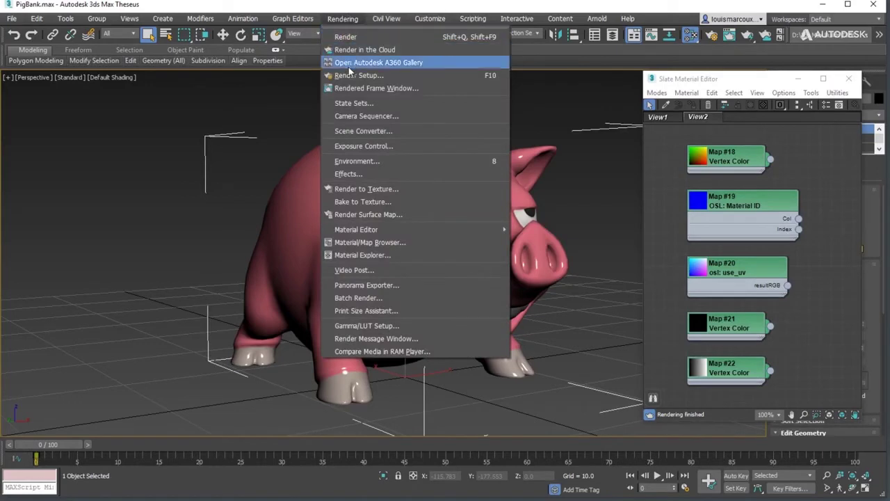
click(362, 202)
drag(515, 135, 477, 128)
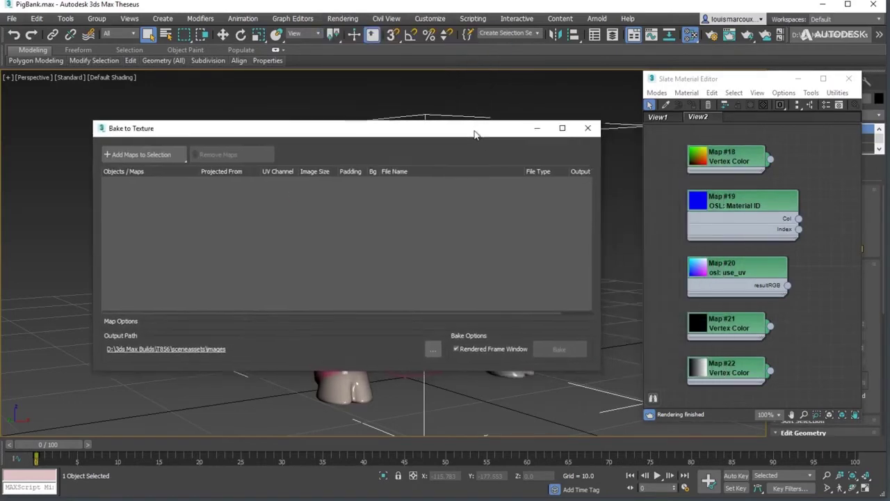
click(166, 157)
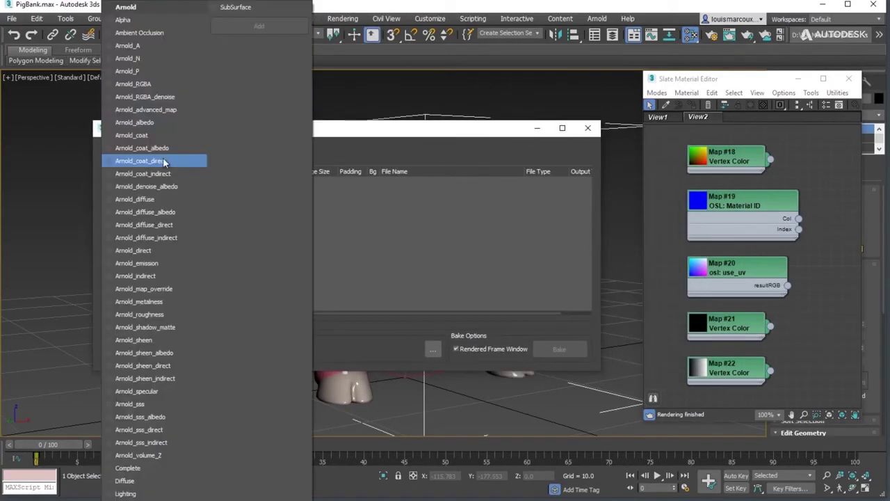
click(143, 289)
click(256, 26)
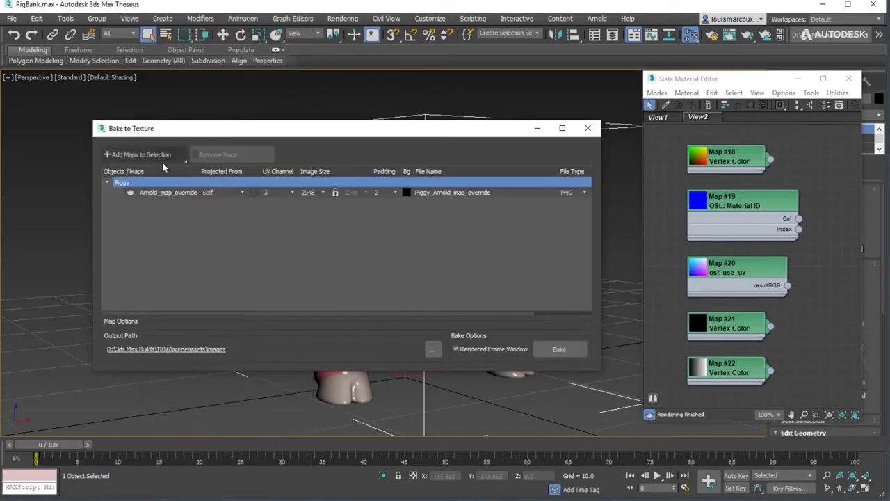
click(158, 156)
Add Arnold_map_override bake maps until five override entries are listed
click(260, 31)
click(158, 156)
click(142, 289)
click(259, 26)
click(159, 156)
click(142, 288)
click(259, 26)
click(158, 155)
click(143, 288)
click(271, 29)
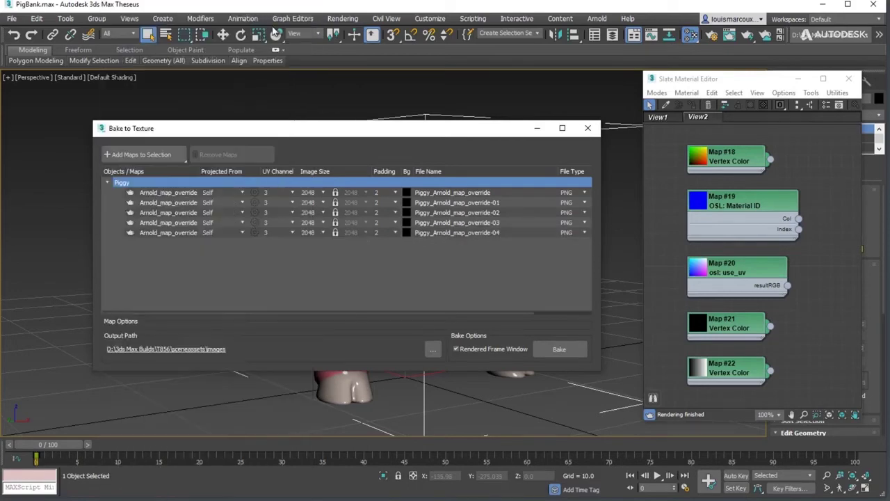
Set all five bake maps to UV channel 1 and image size 1024
click(277, 231)
shift+click(294, 191)
click(292, 192)
click(268, 202)
click(316, 199)
click(324, 195)
click(314, 213)
Rename the first two map files to vertexcolor and MaterialID
click(449, 270)
double_click(512, 193)
key(BackSpace)
key(BackSpace)
key(BackSpace)
key(BackSpace)
key(BackSpace)
key(BackSpace)
key(BackSpace)
key(BackSpace)
text(vertexcolor)
double_click(514, 202)
key(BackSpace)
key(BackSpace)
key(BackSpace)
key(BackSpace)
key(BackSpace)
key(BackSpace)
key(BackSpace)
key(BackSpace)
key(BackSpace)
key(BackSpace)
key(BackSpace)
text(M)
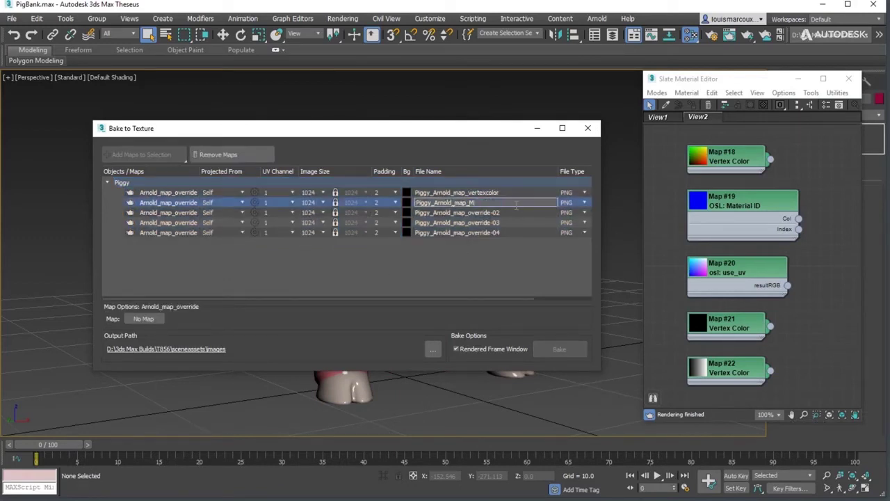
text(aterialID)
Rename the remaining files UVPosition, DirtMap and DustMap, then browse for a new output folder
double_click(520, 210)
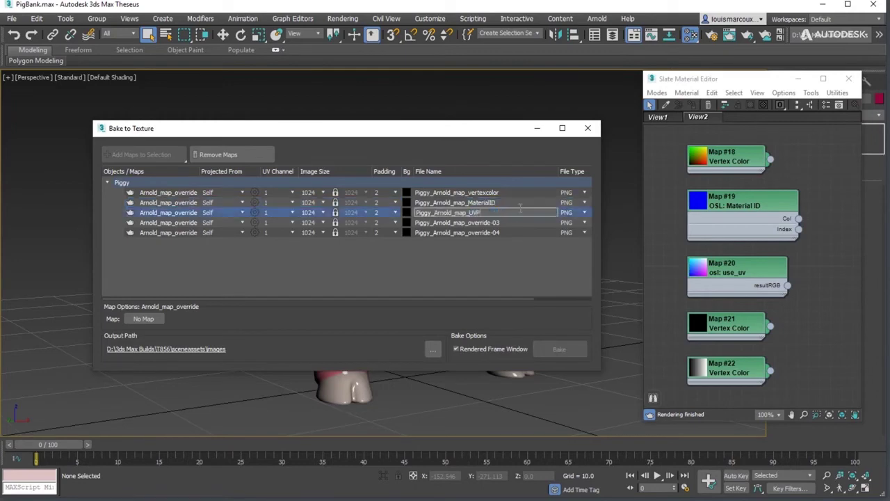
text(UVPosition)
double_click(521, 222)
text(DirtMap)
double_click(521, 232)
text(DustMap)
click(512, 262)
click(433, 350)
Set output to D:\Temp and instance Map #18 to vertexcolor and Map #19 to MaterialID
click(457, 299)
click(167, 192)
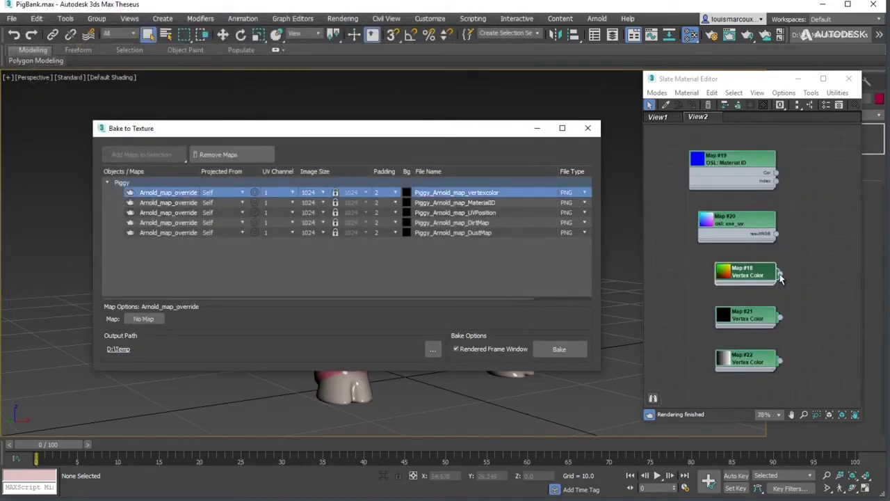
drag(779, 276, 153, 317)
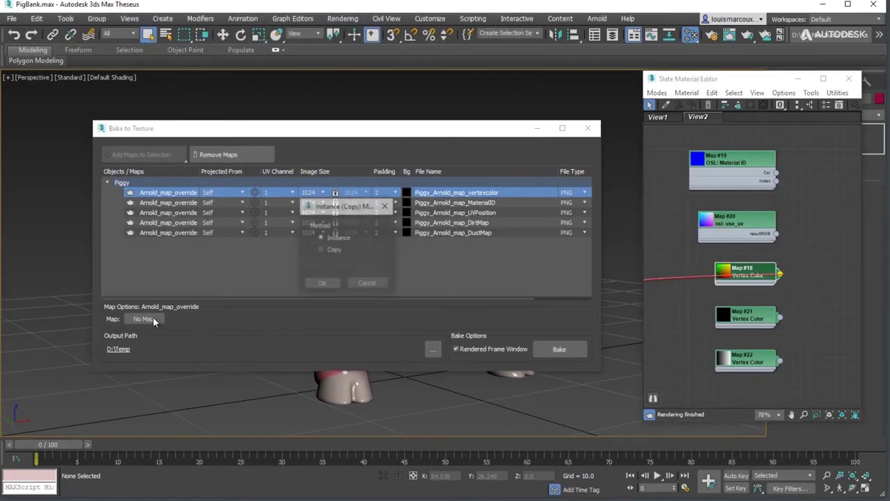
click(319, 285)
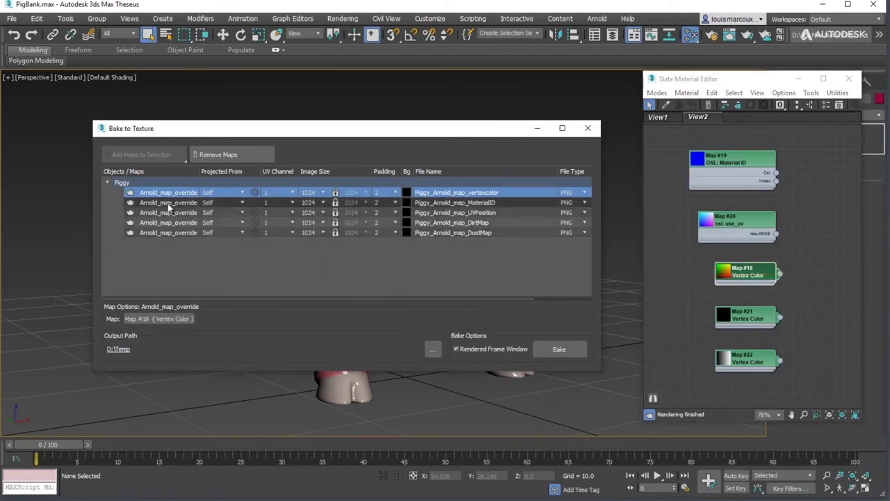
click(168, 203)
drag(777, 178, 139, 321)
click(321, 284)
Instance Map #20, #21, #22 onto UVPosition, DirtMap, DustMap, then bake all five PNGs
click(209, 212)
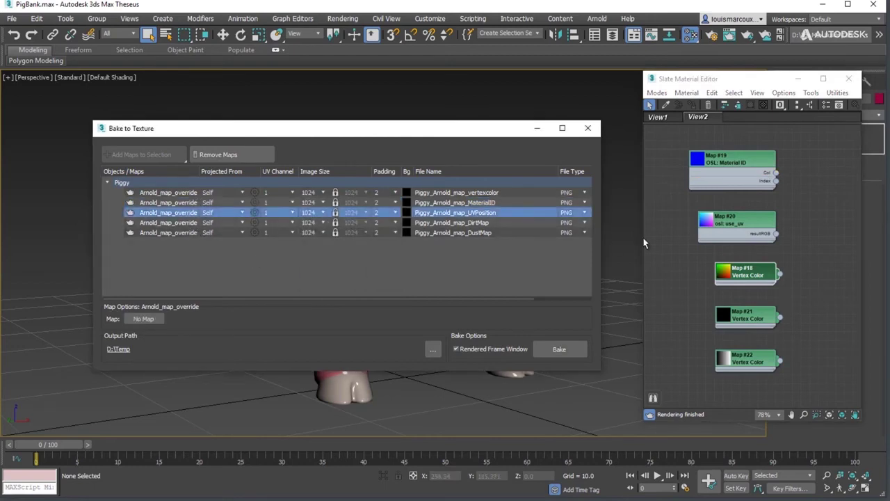
drag(777, 237, 143, 318)
click(322, 284)
key(Down)
drag(780, 318, 144, 319)
click(319, 284)
key(Down)
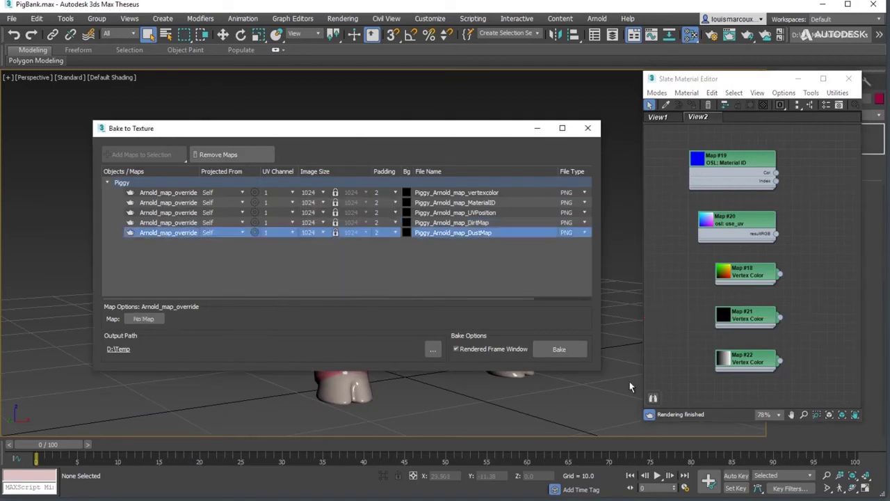
drag(780, 362, 143, 319)
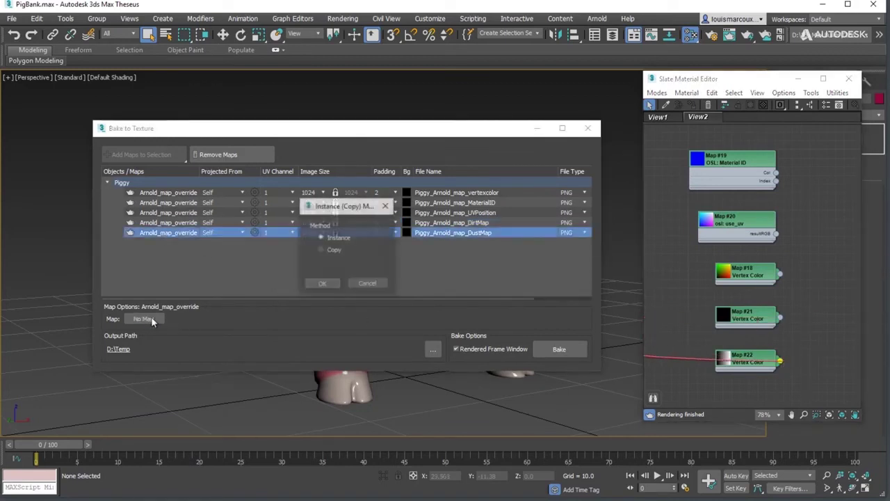
click(319, 285)
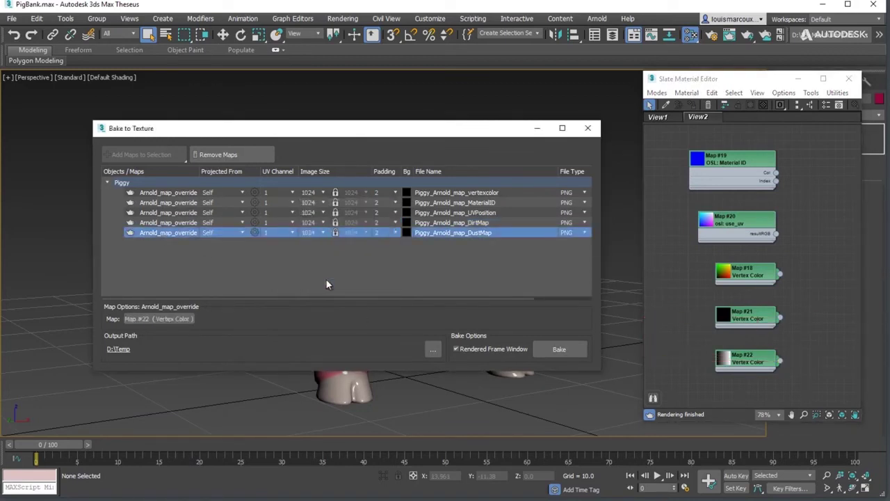
click(573, 346)
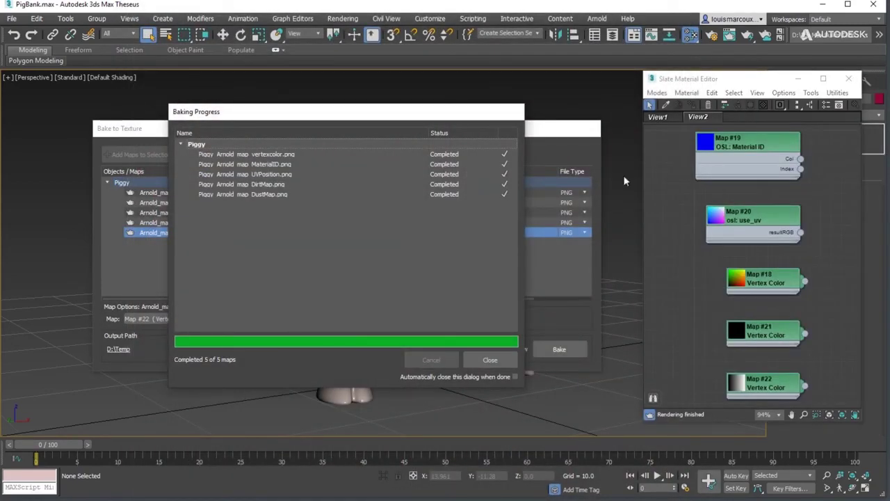
View the baked vertexcolor, MaterialID, UVPosition and DirtMap PNGs in Photos, closing each afterward
double_click(260, 153)
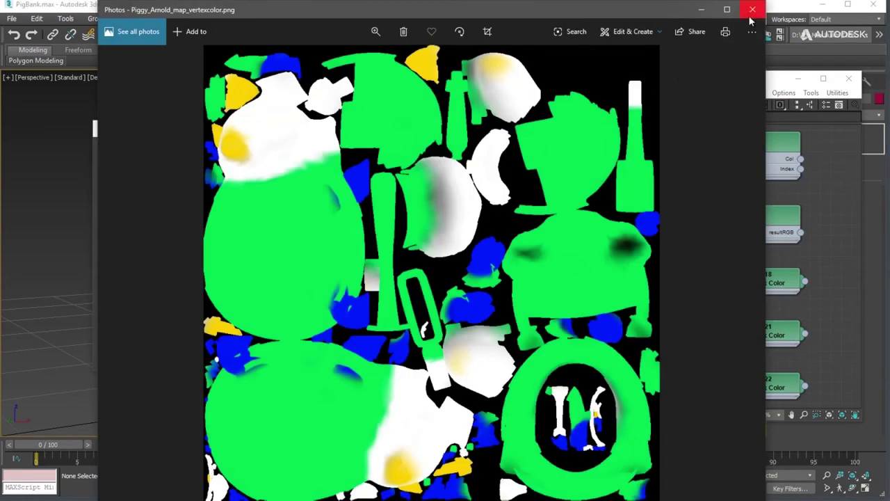
click(753, 9)
double_click(272, 164)
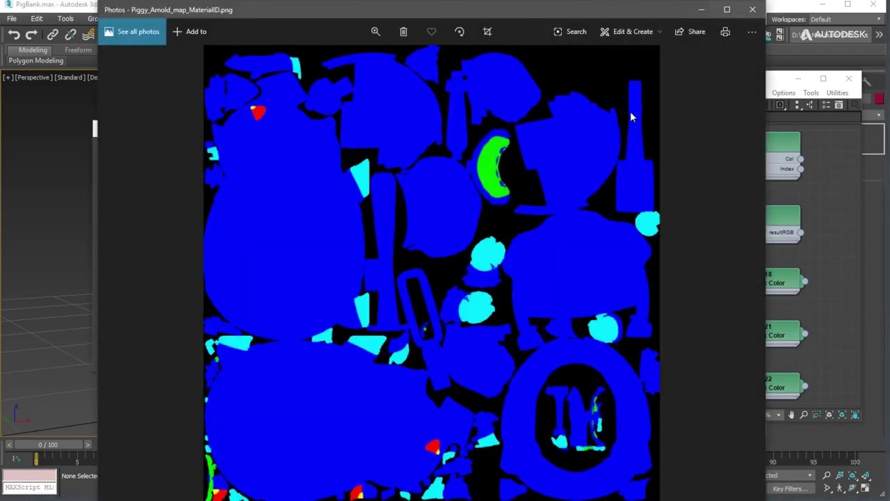
click(749, 14)
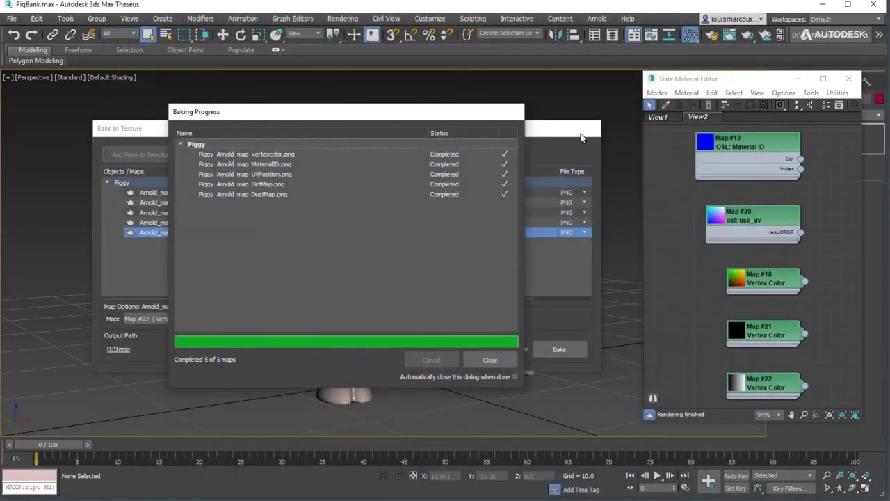
double_click(278, 174)
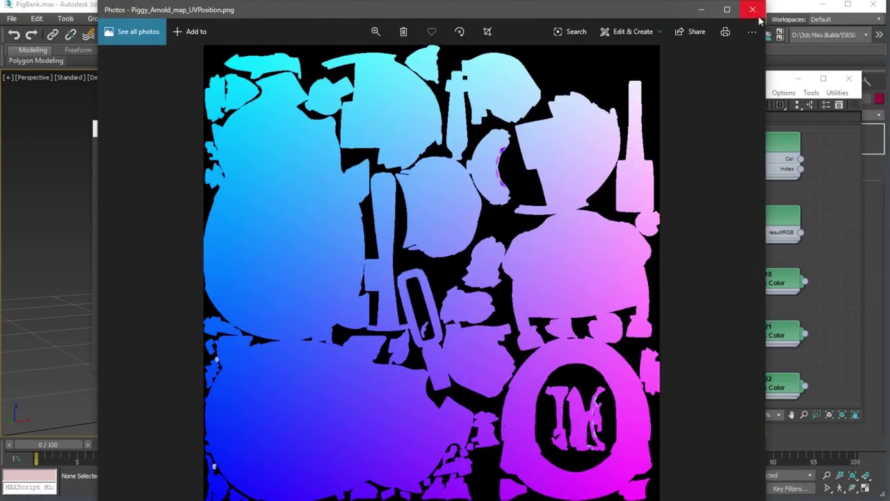
click(758, 17)
double_click(247, 182)
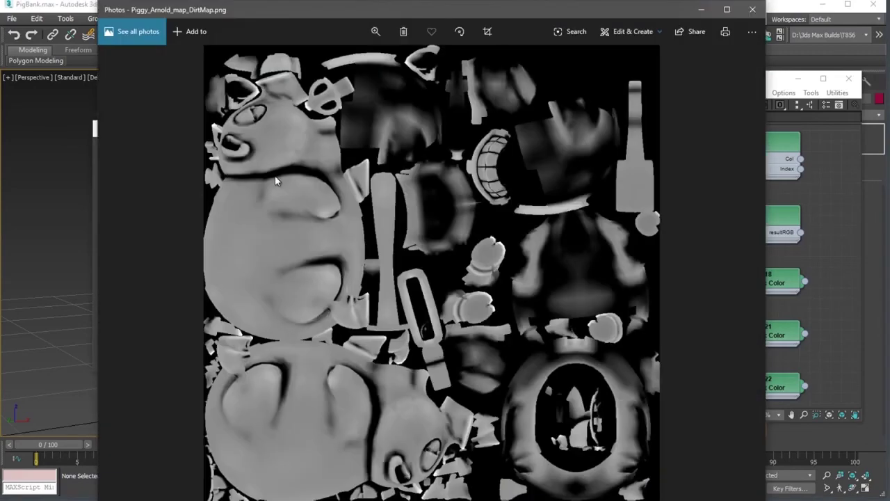
click(752, 9)
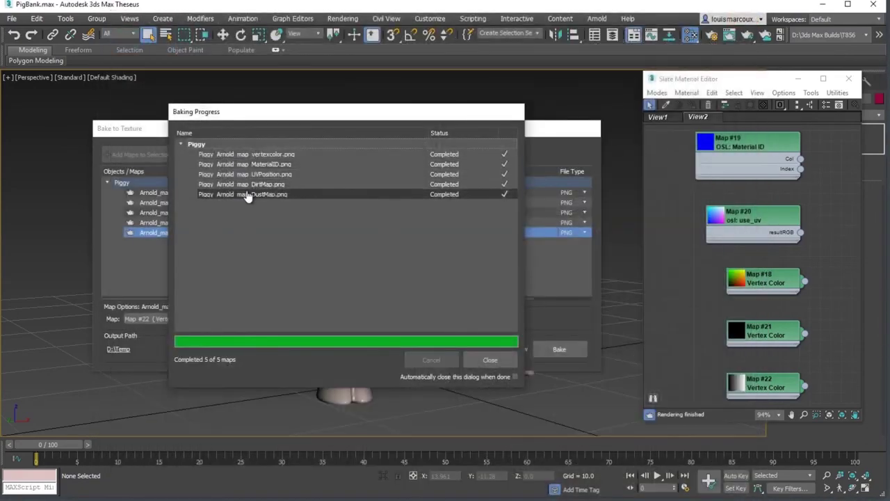